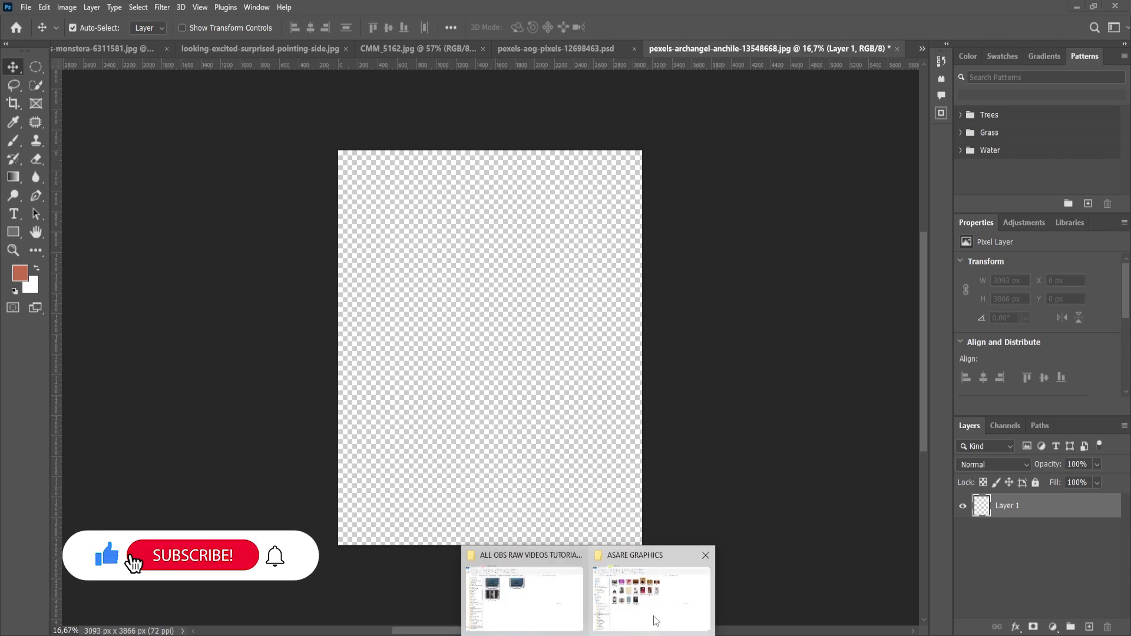
Drag the portrait photo from File Explorer onto the canvas and commit the placement
click(661, 606)
drag(477, 242, 293, 568)
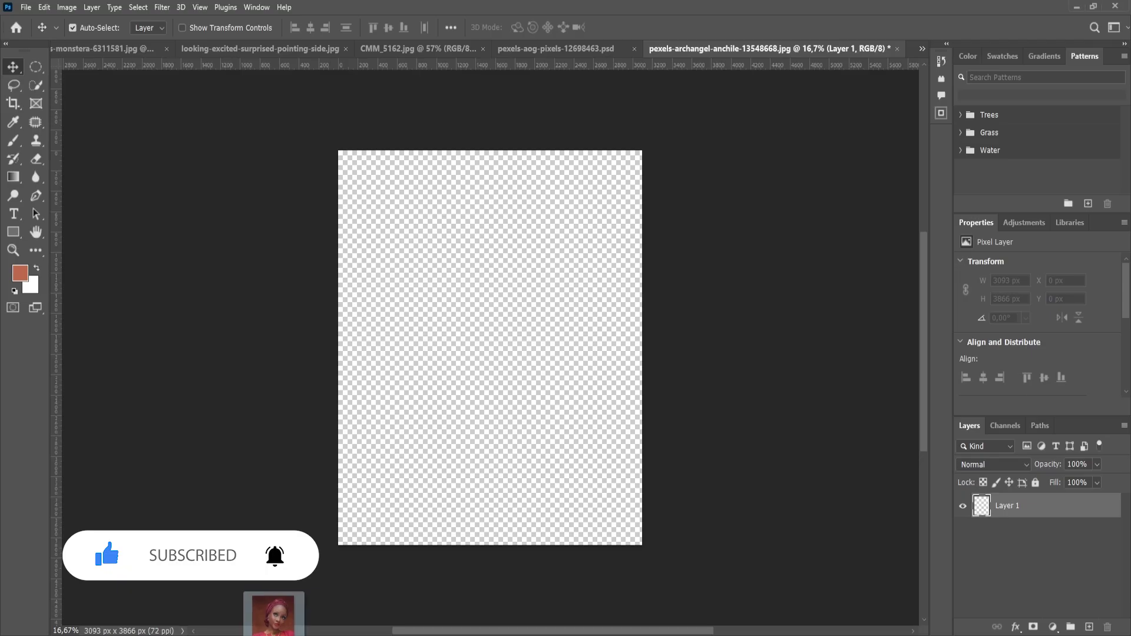
drag(277, 562, 496, 361)
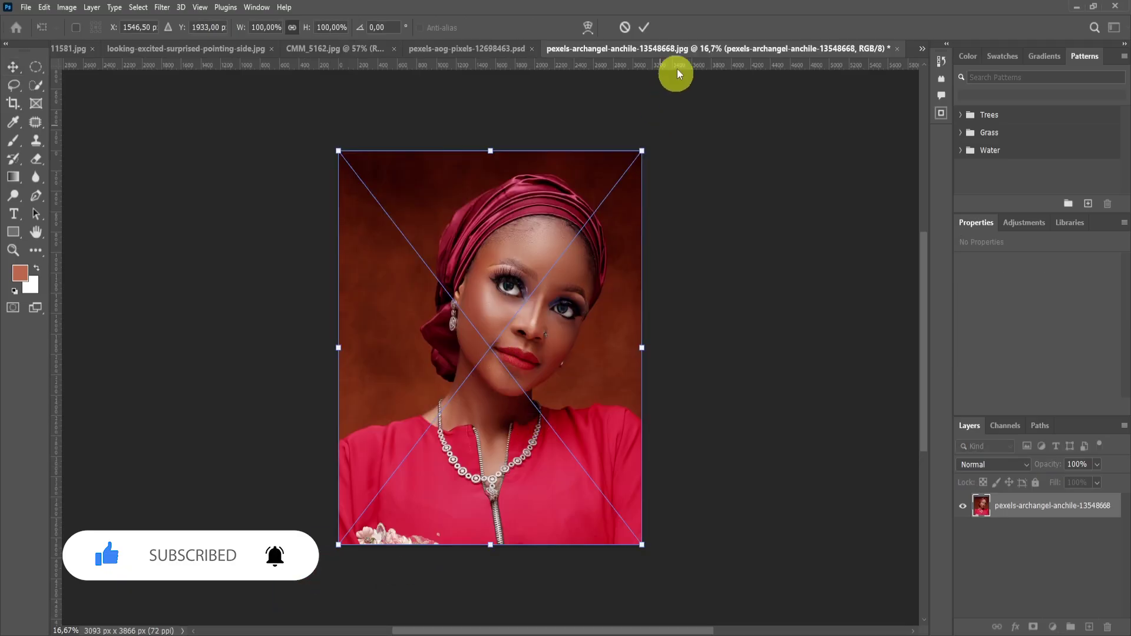
click(642, 24)
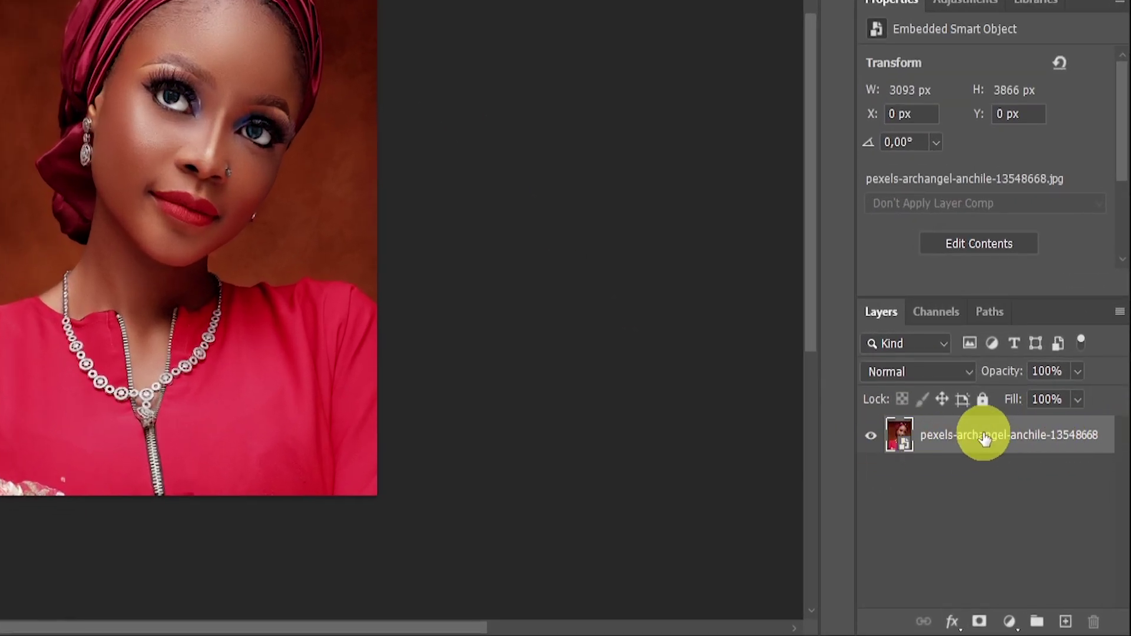
Convert the portrait's embedded smart object into an ordinary pixel layer
click(967, 438)
right_click(967, 439)
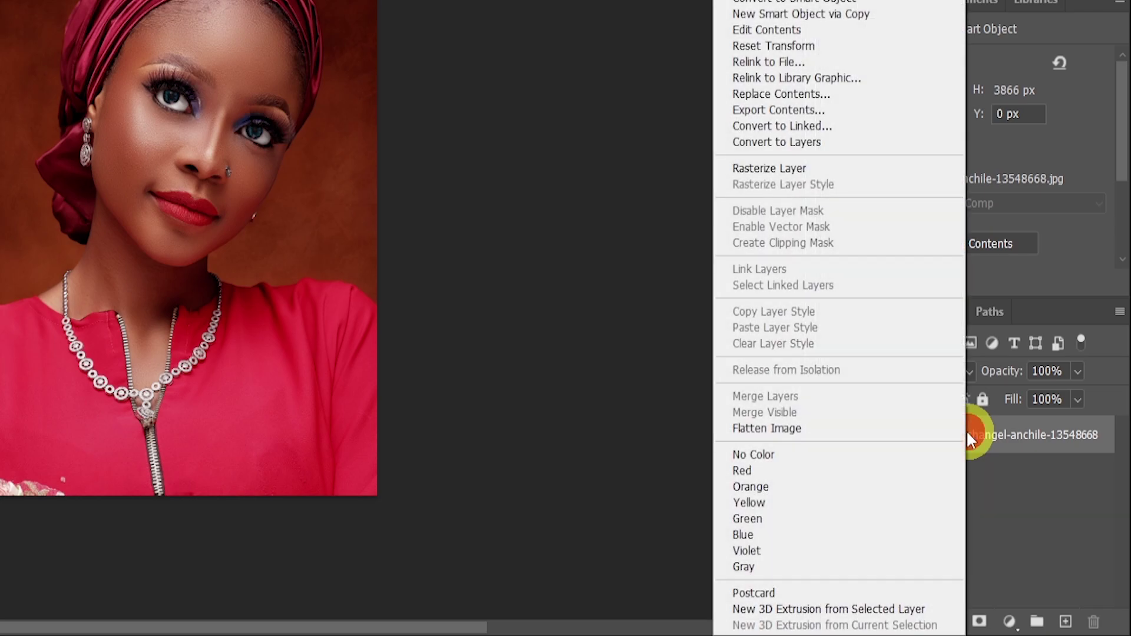
click(813, 144)
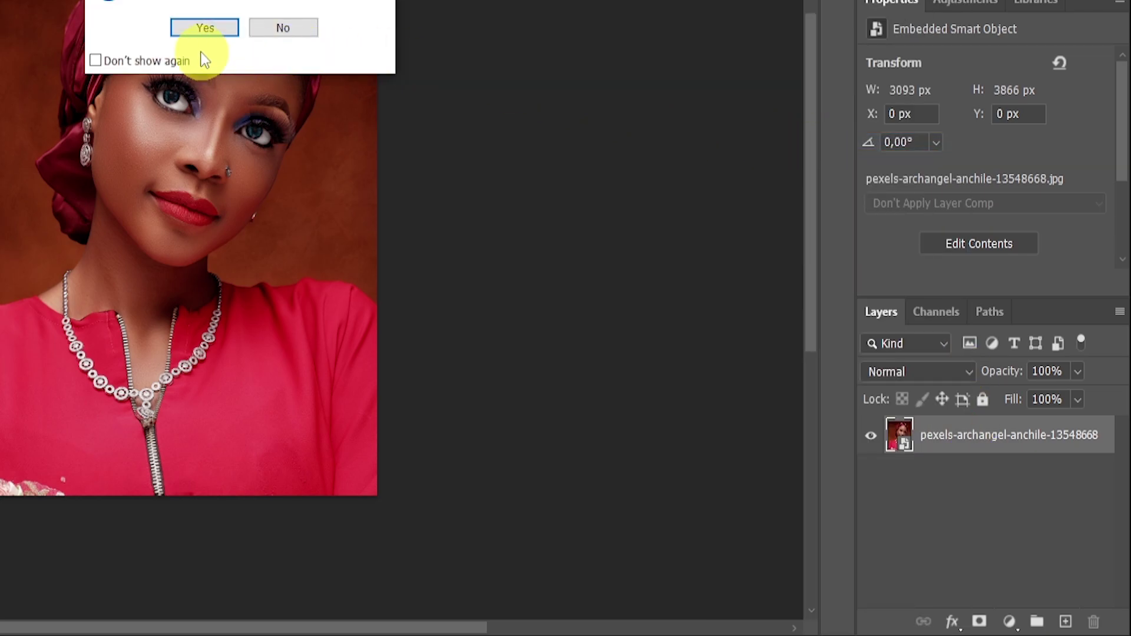
click(207, 28)
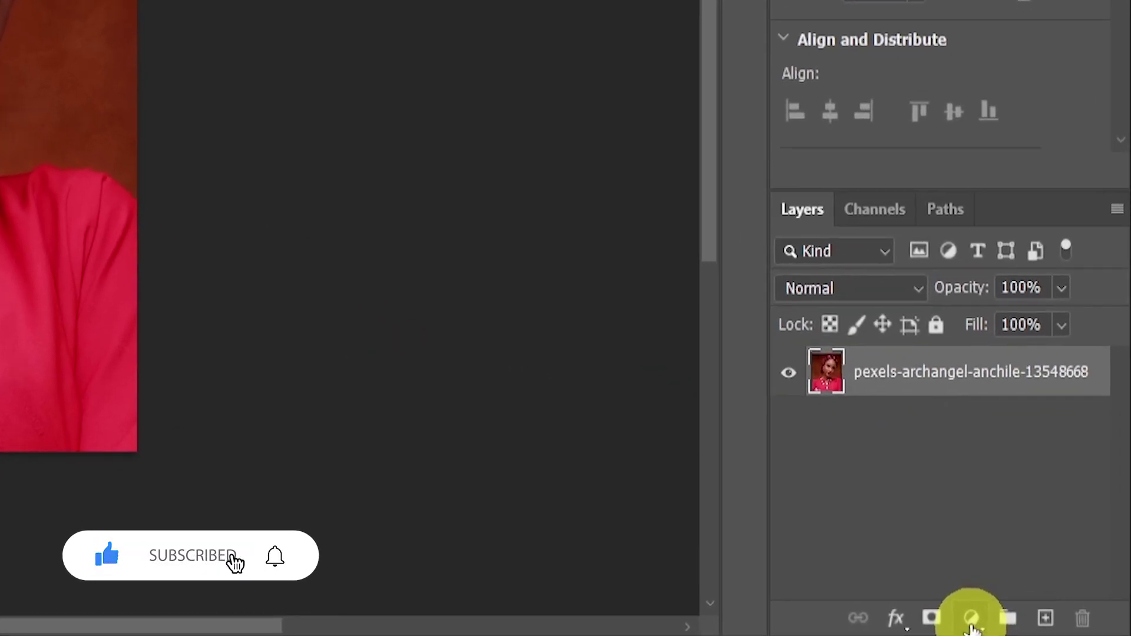
Add a Gradient Fill layer and make its left colour stop magenta
click(1009, 621)
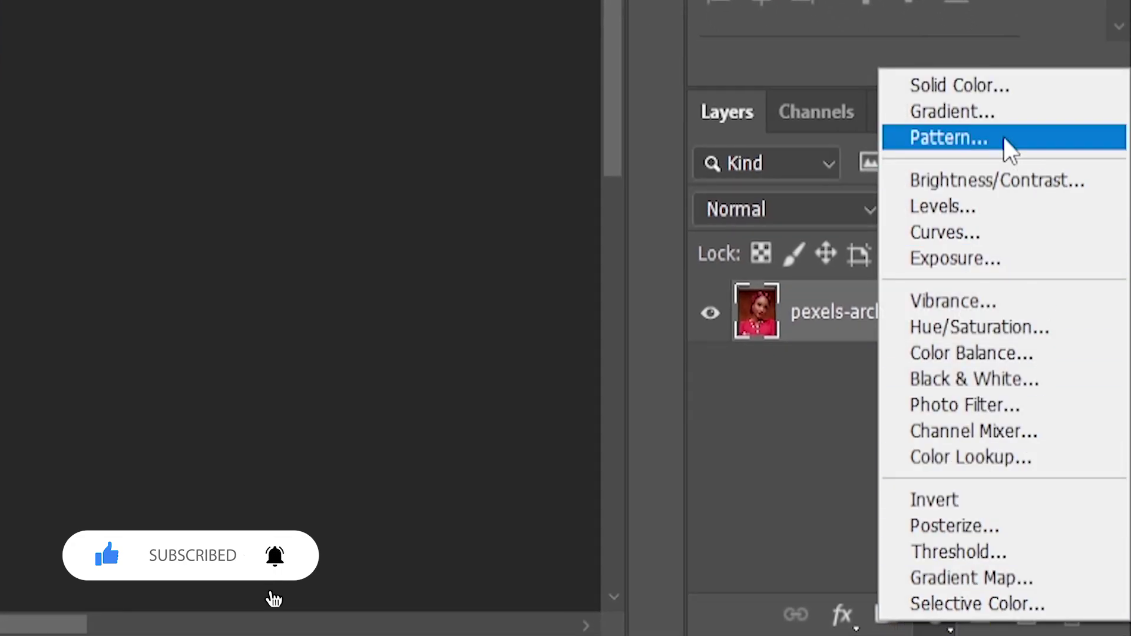
click(977, 111)
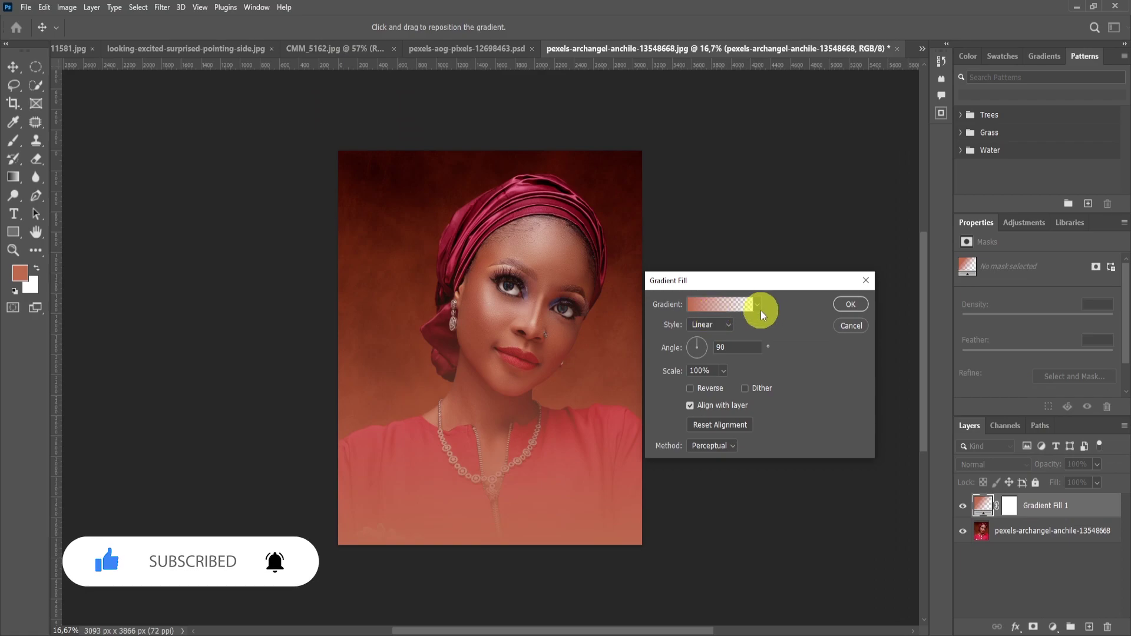
click(694, 303)
click(682, 454)
click(733, 506)
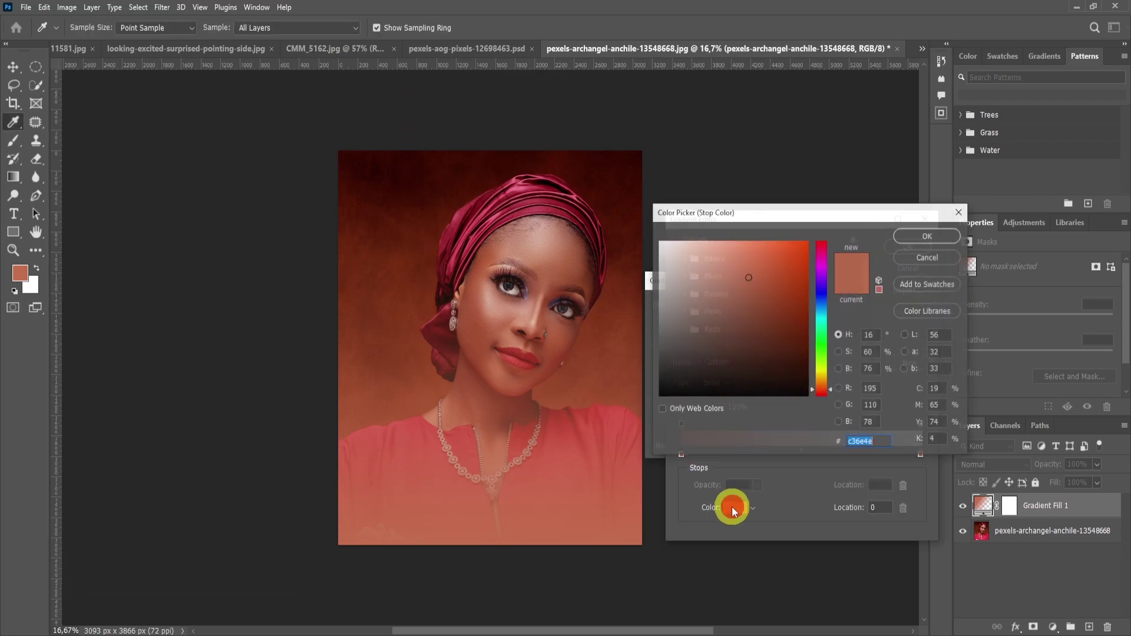
drag(824, 260, 835, 298)
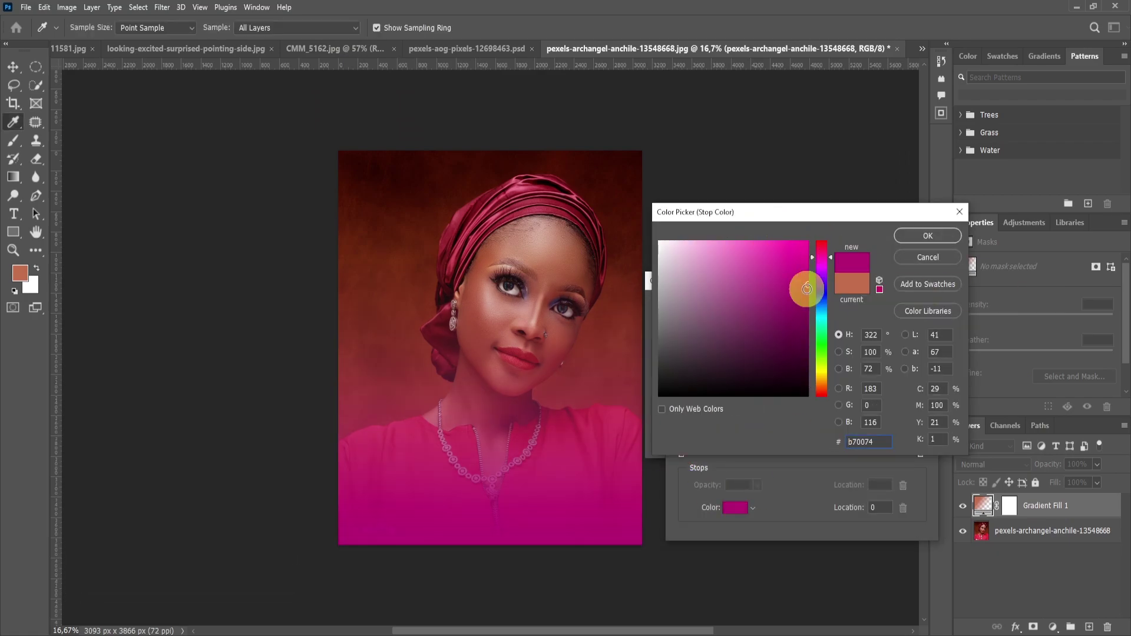
click(863, 443)
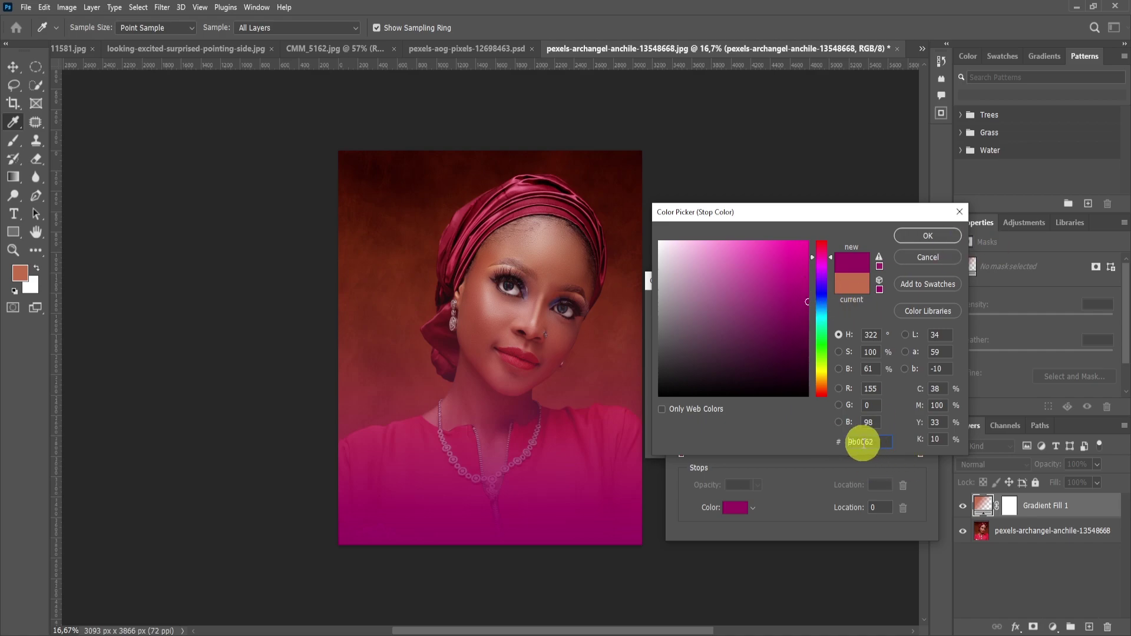
click(943, 238)
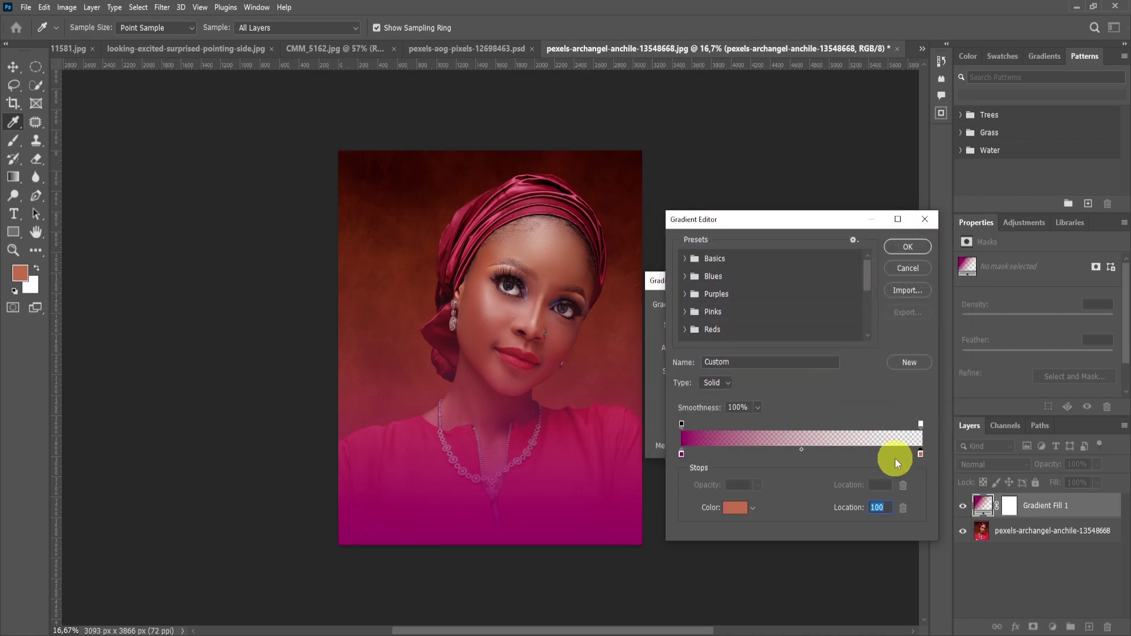
Delete the orange right colour stop and shift the opacity stops so magenta fades halfway
click(903, 507)
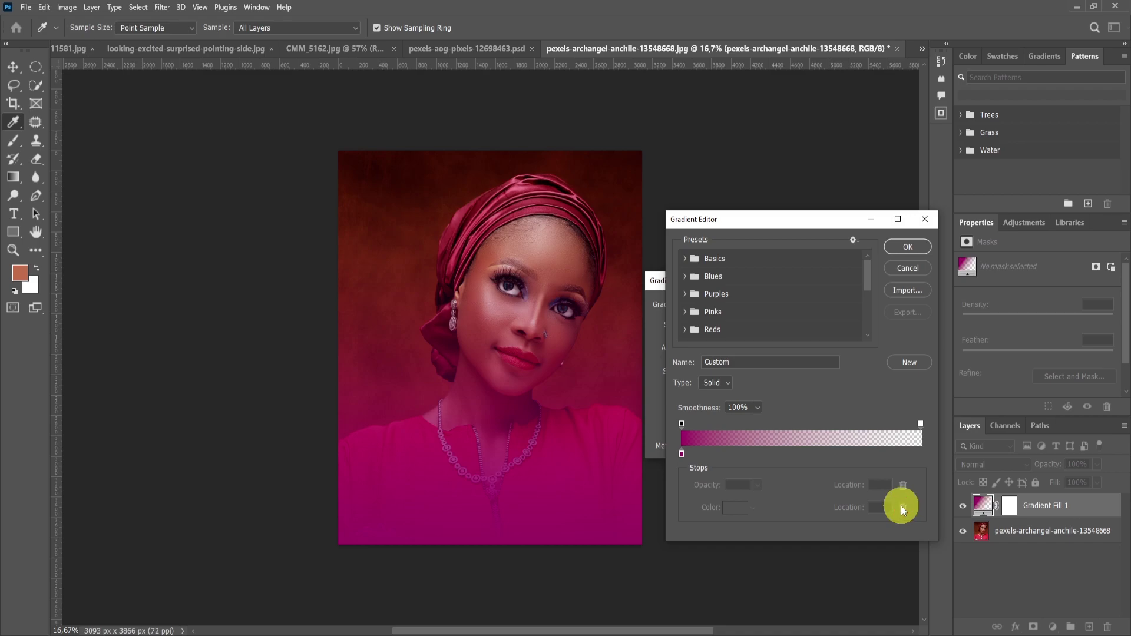
drag(682, 424, 776, 424)
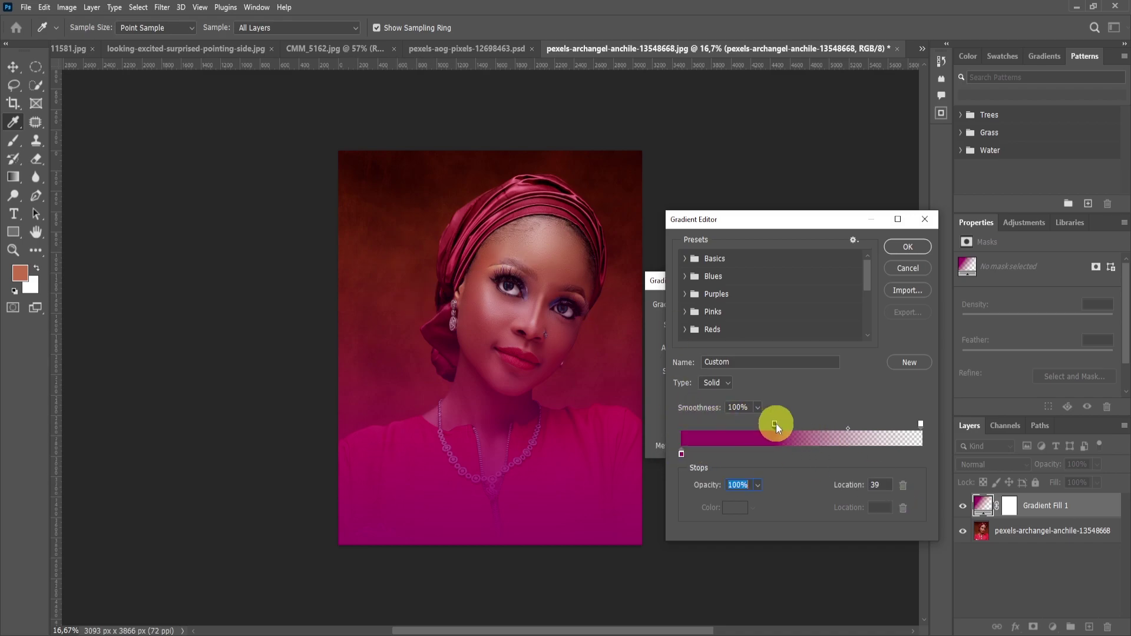
mouse_move(682, 453)
mouse_down()
mouse_move(777, 453)
mouse_move(782, 423)
mouse_up()
drag(920, 423, 839, 424)
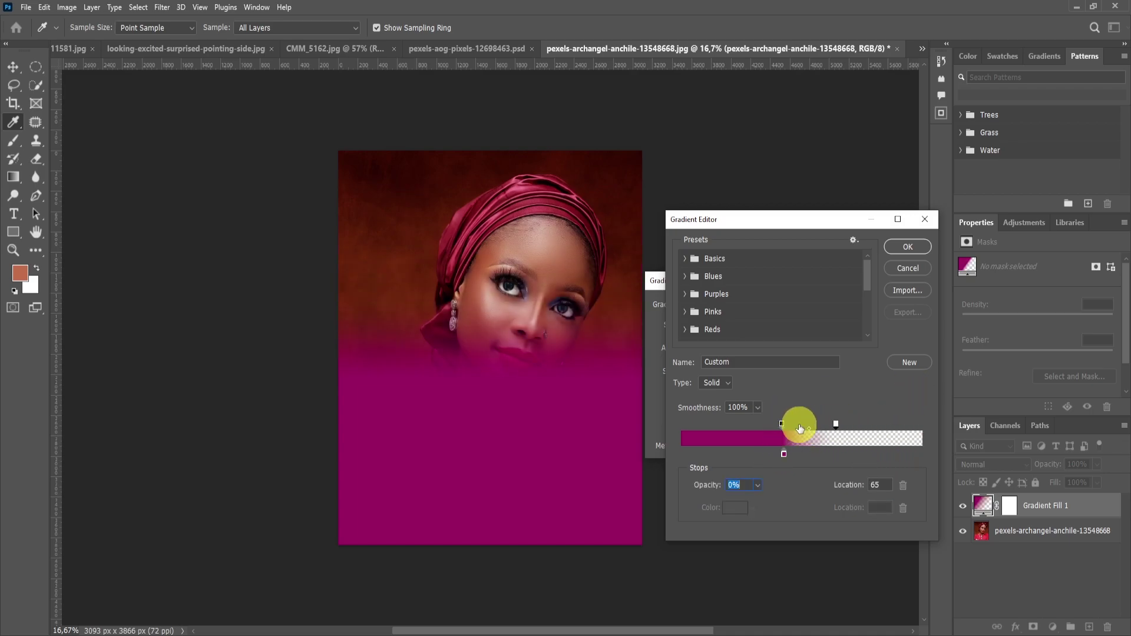
mouse_move(781, 423)
mouse_down()
mouse_move(798, 424)
mouse_move(798, 454)
mouse_up()
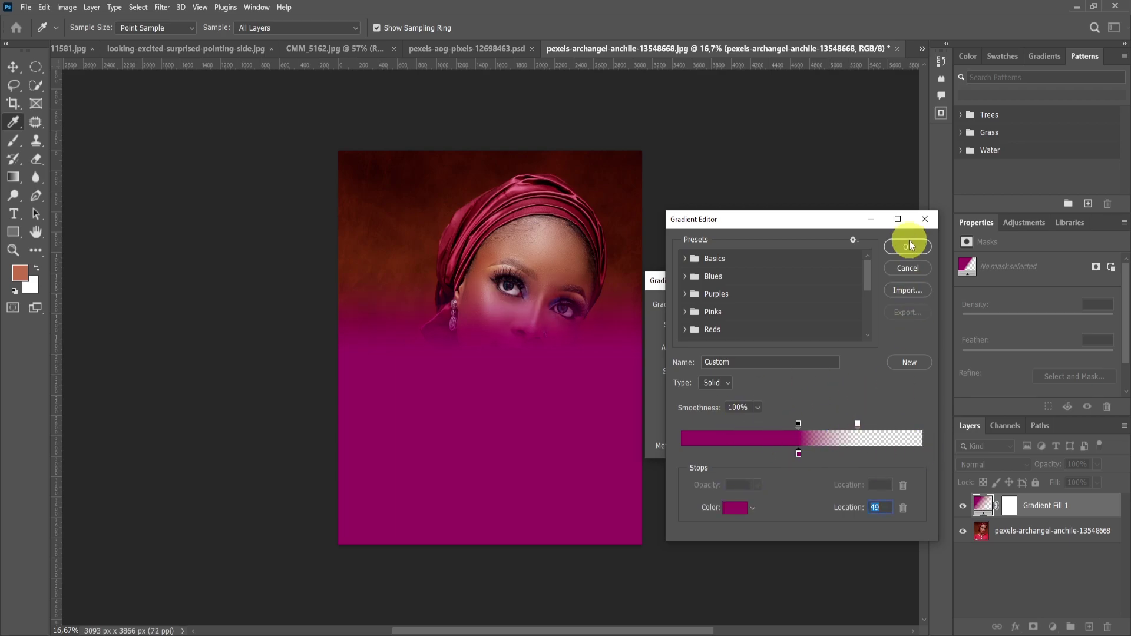
Set the gradient stop location to 50 and the fill angle to 0°
click(879, 507)
text(50)
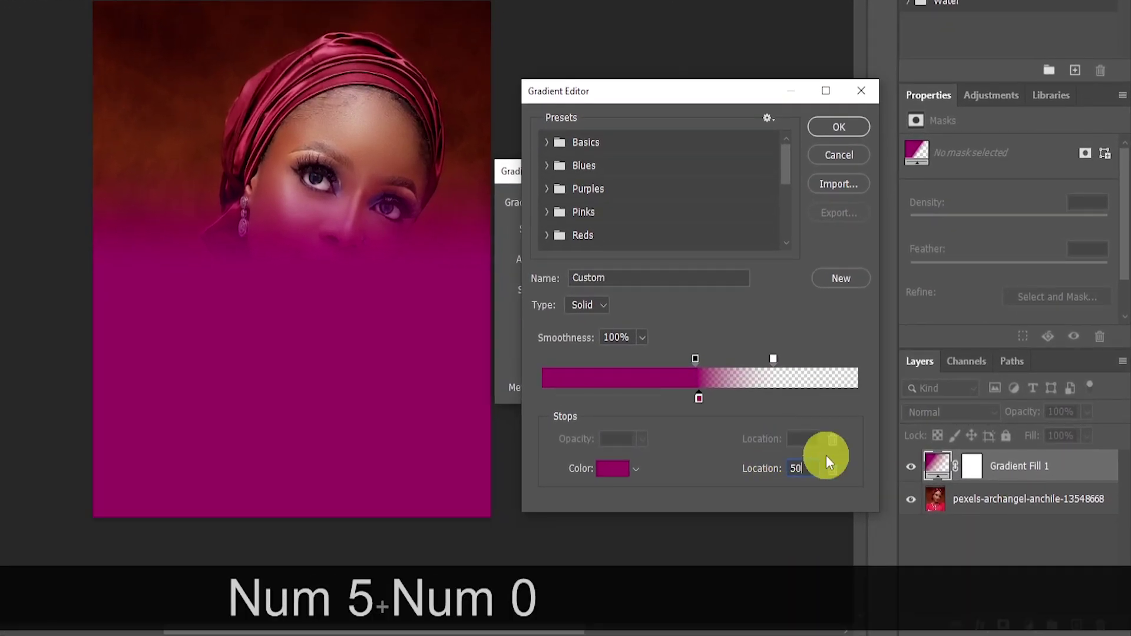
click(839, 127)
double_click(610, 257)
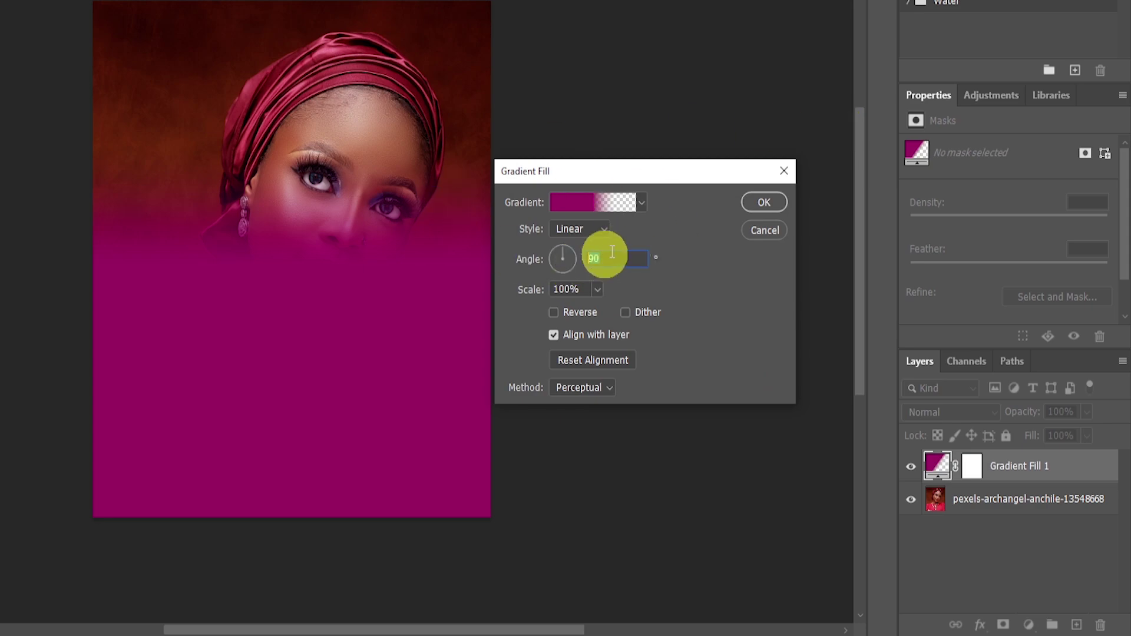
text(0)
click(764, 201)
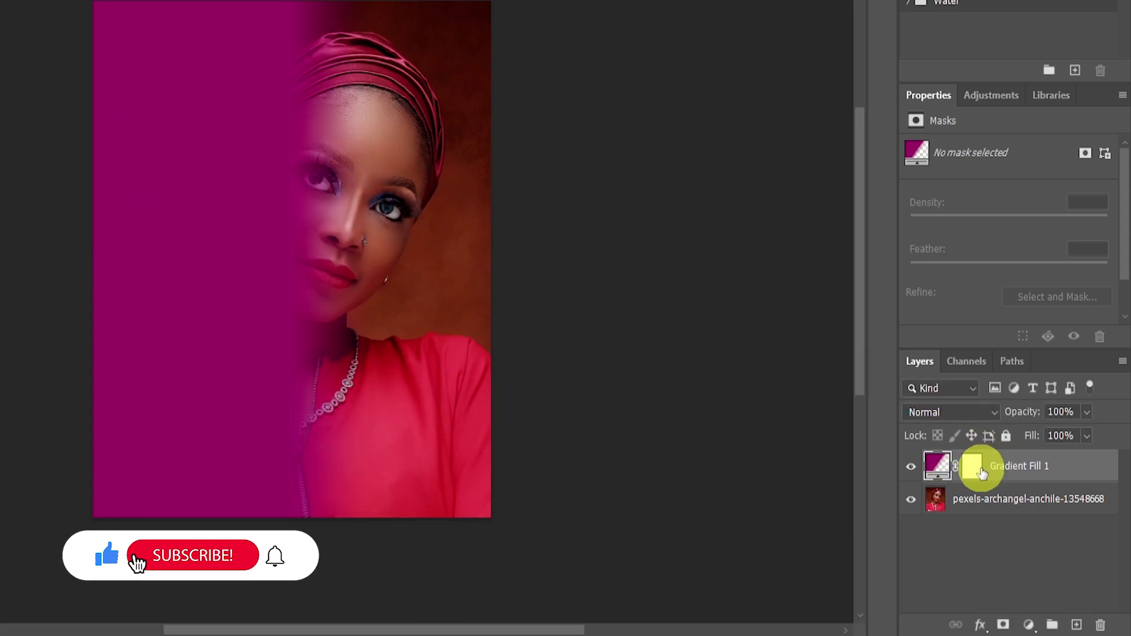
Set Gradient Fill 1 to Color blend mode and duplicate it
click(989, 412)
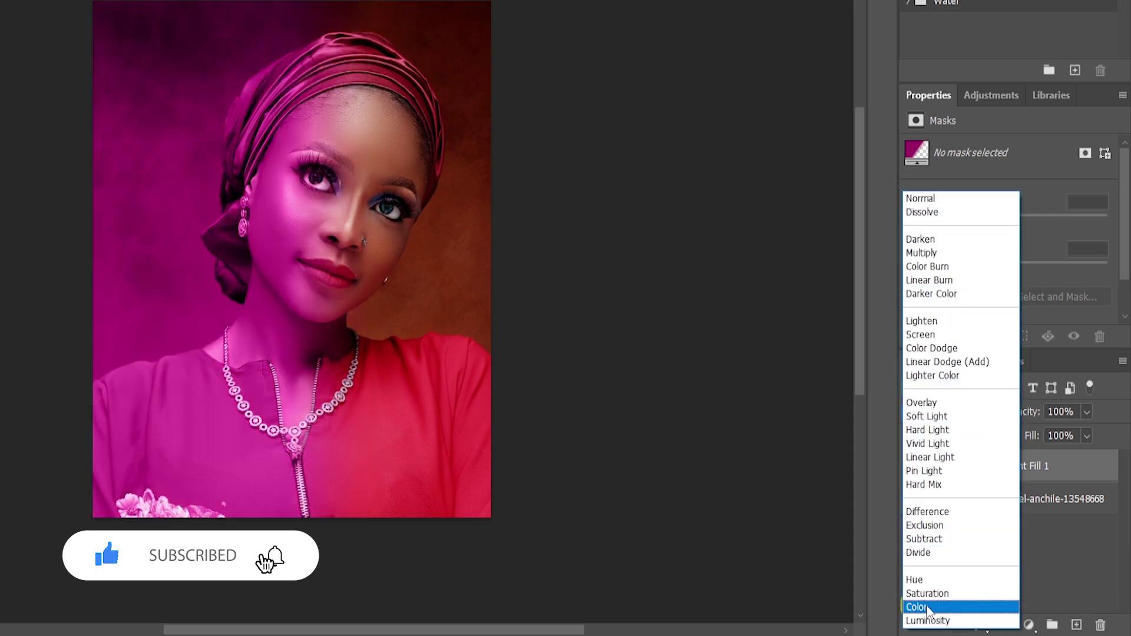
click(927, 610)
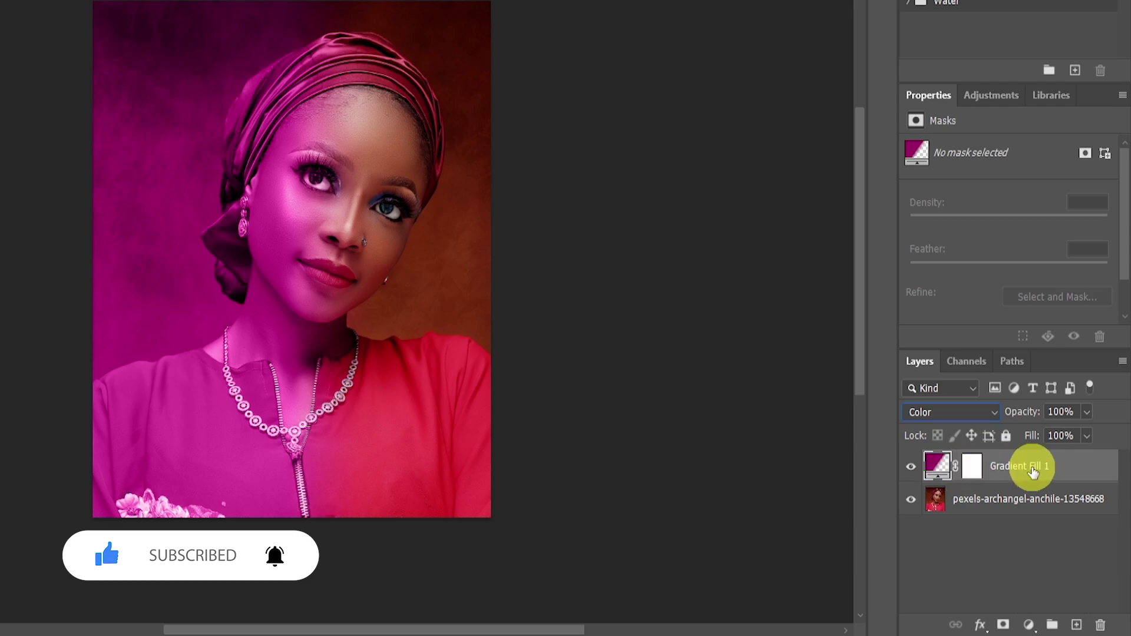
key(ctrl+j)
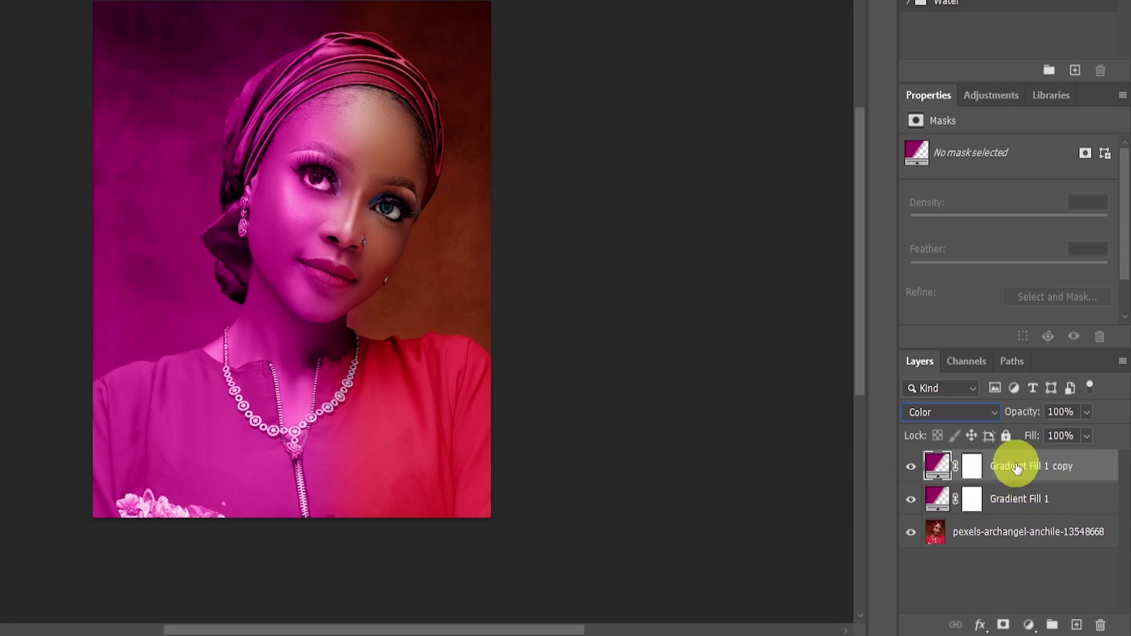
Recolour the copy's gradient stop to blue #2153a7 and set its angle to 180°
double_click(937, 465)
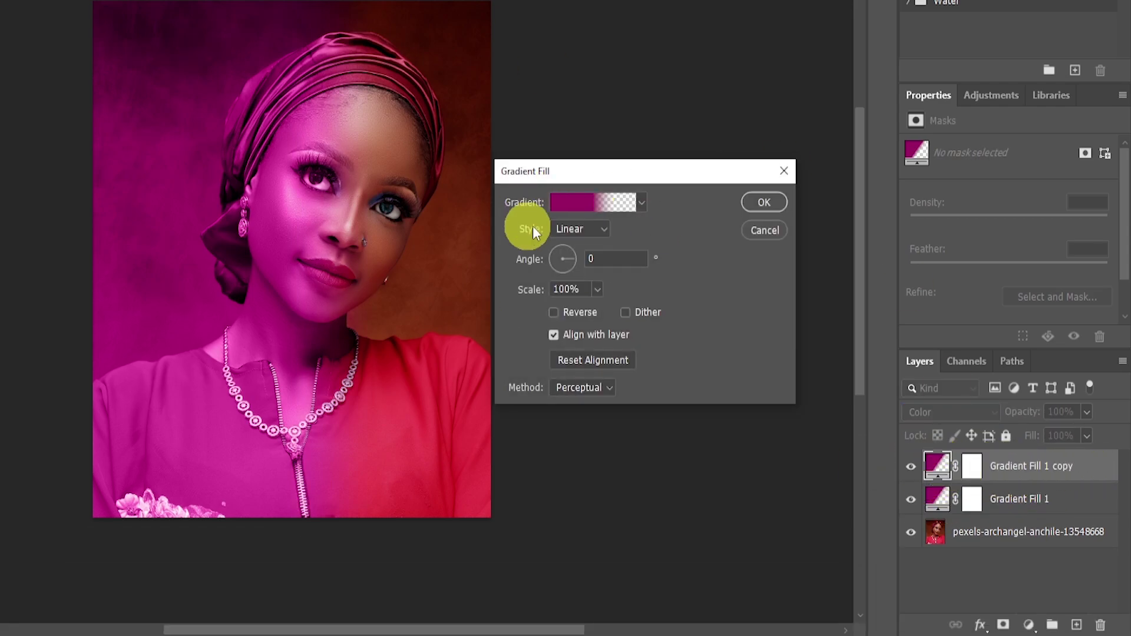
click(575, 202)
click(699, 400)
click(605, 469)
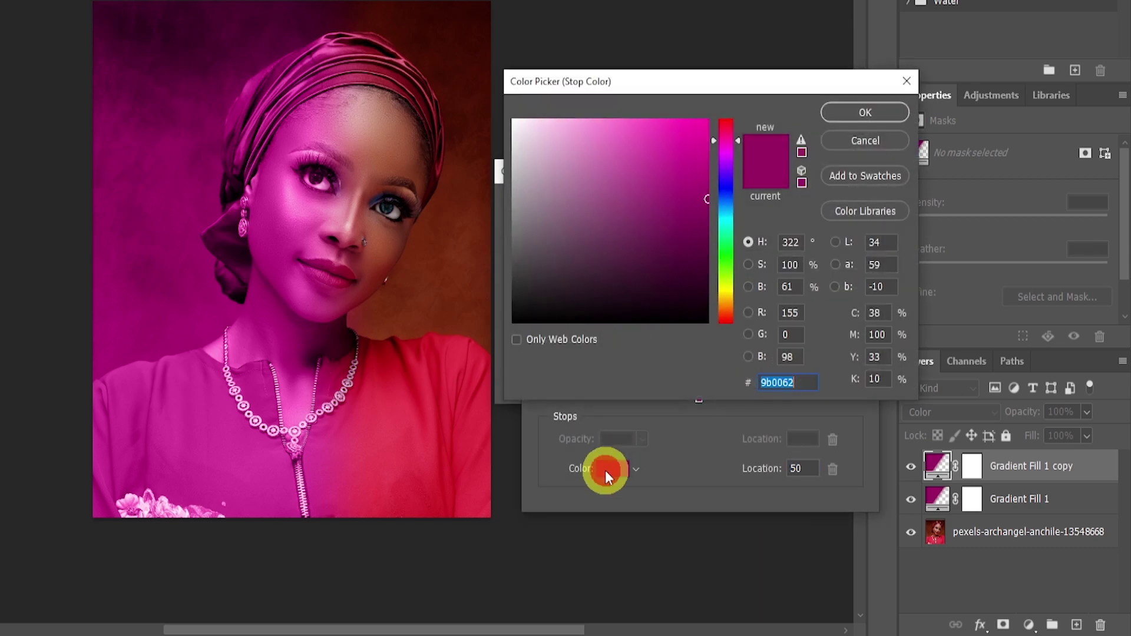
mouse_move(728, 141)
mouse_down()
mouse_move(728, 185)
mouse_move(675, 172)
mouse_move(736, 199)
mouse_up()
click(669, 189)
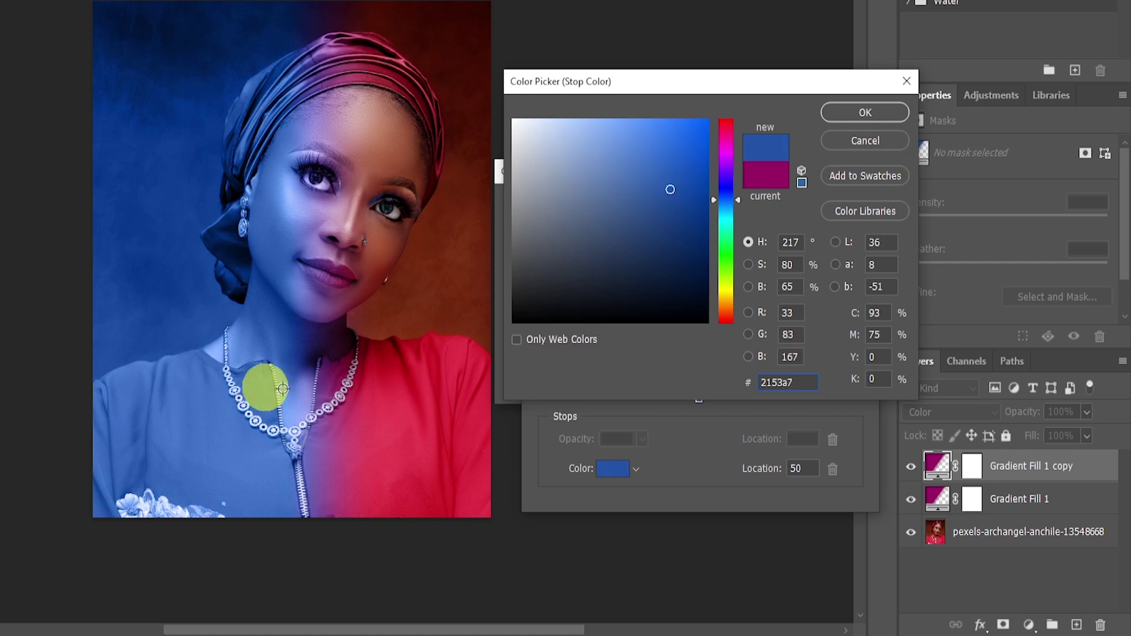
click(865, 113)
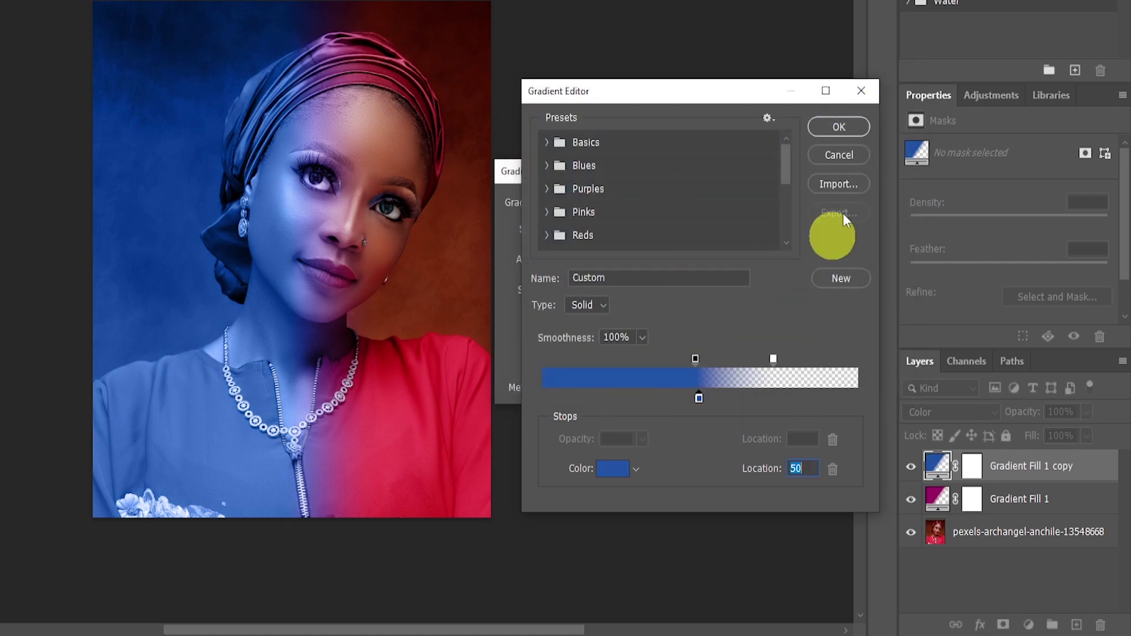
click(839, 127)
text(18)
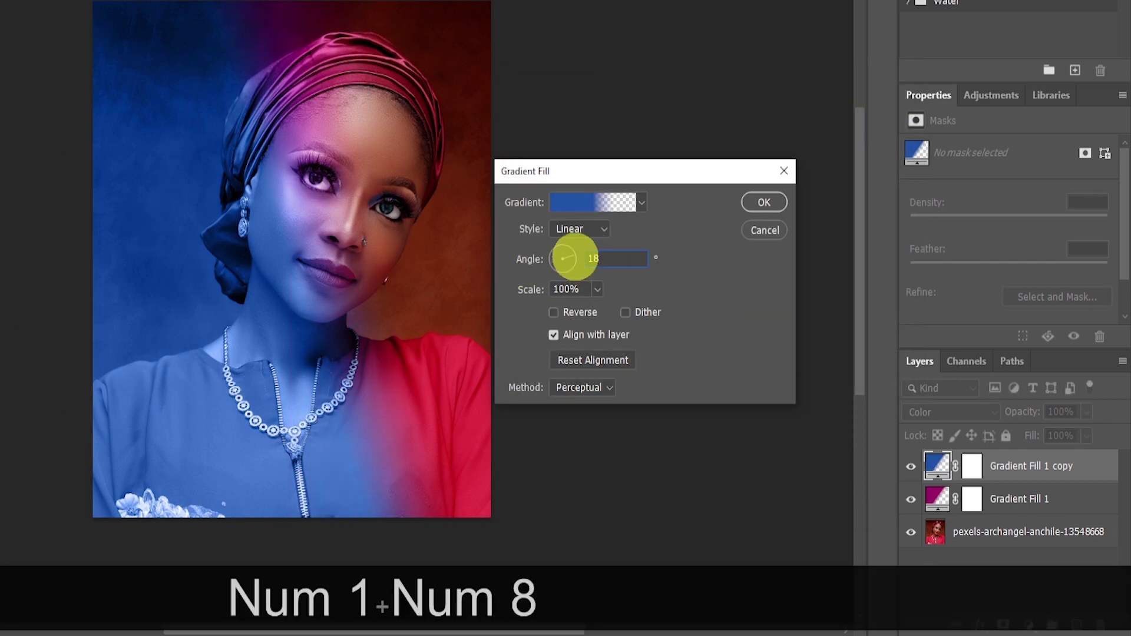
text(0)
click(773, 202)
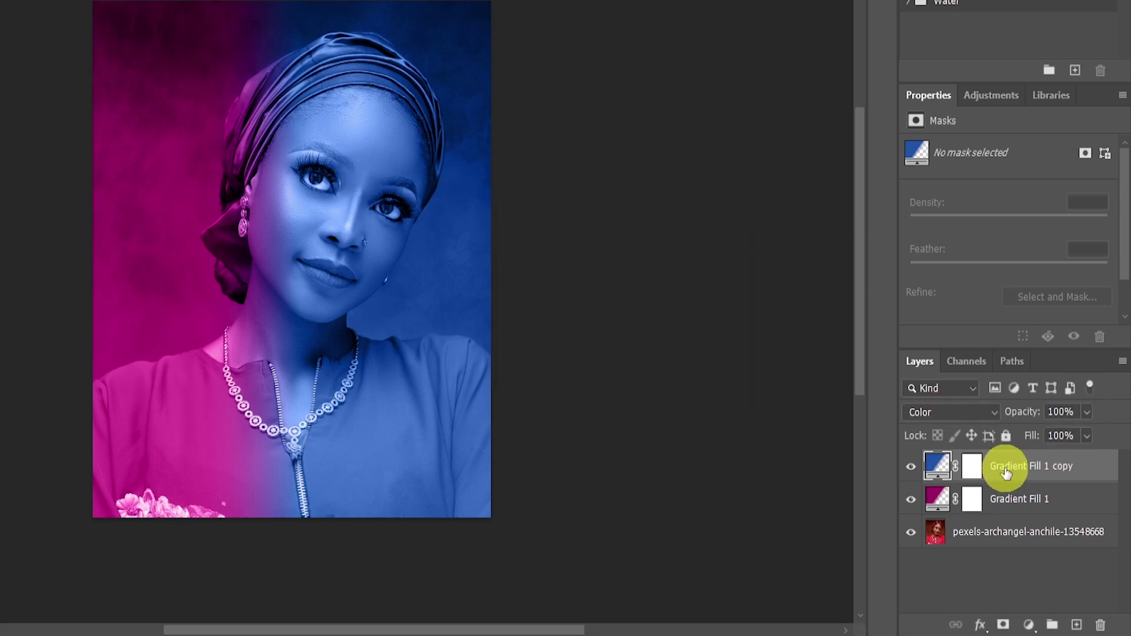
Reposition the blue gradient's opacity stops, placing the solid stop at location 30
double_click(937, 465)
click(586, 198)
mouse_move(695, 361)
mouse_down()
mouse_move(704, 376)
mouse_move(673, 360)
mouse_up()
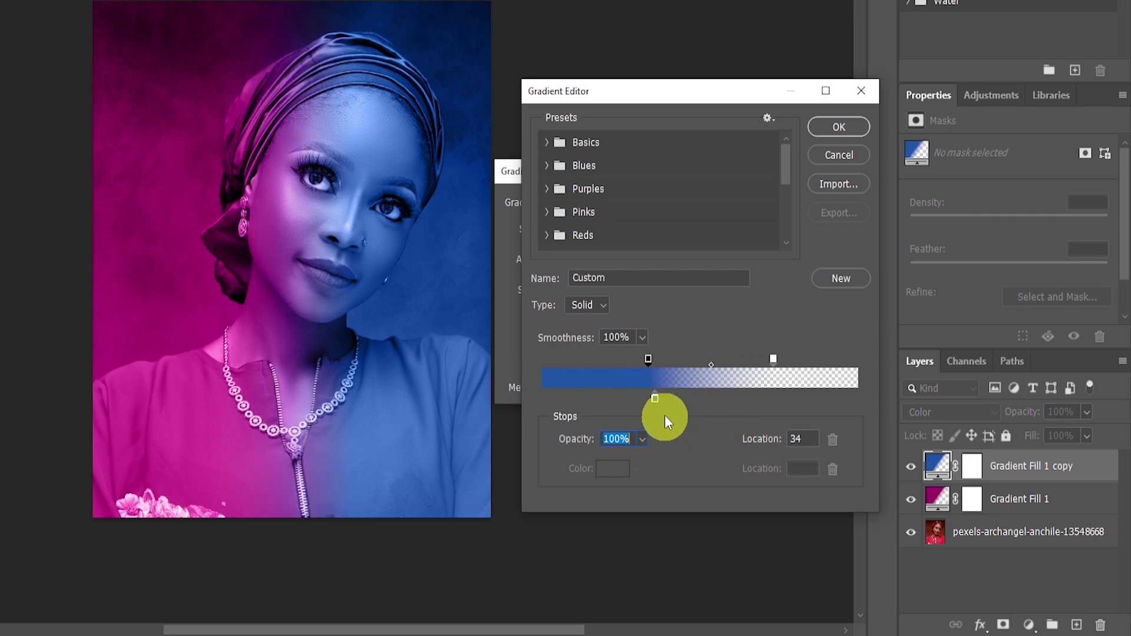
drag(754, 356, 737, 358)
mouse_move(648, 359)
mouse_down()
mouse_move(623, 359)
mouse_move(634, 357)
mouse_up()
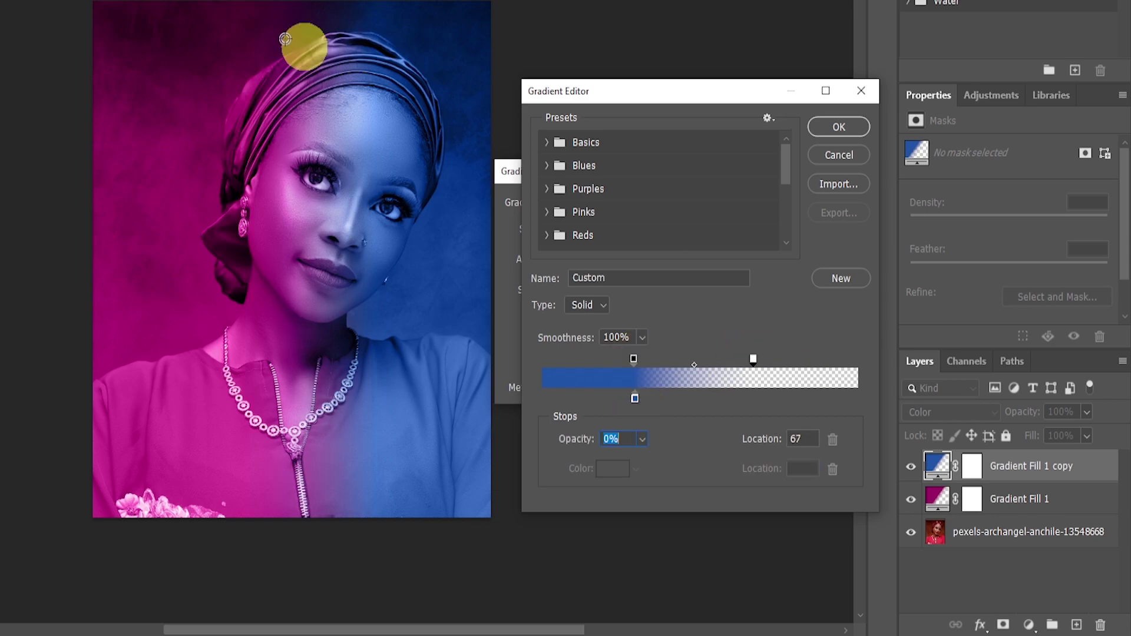
drag(632, 360, 644, 357)
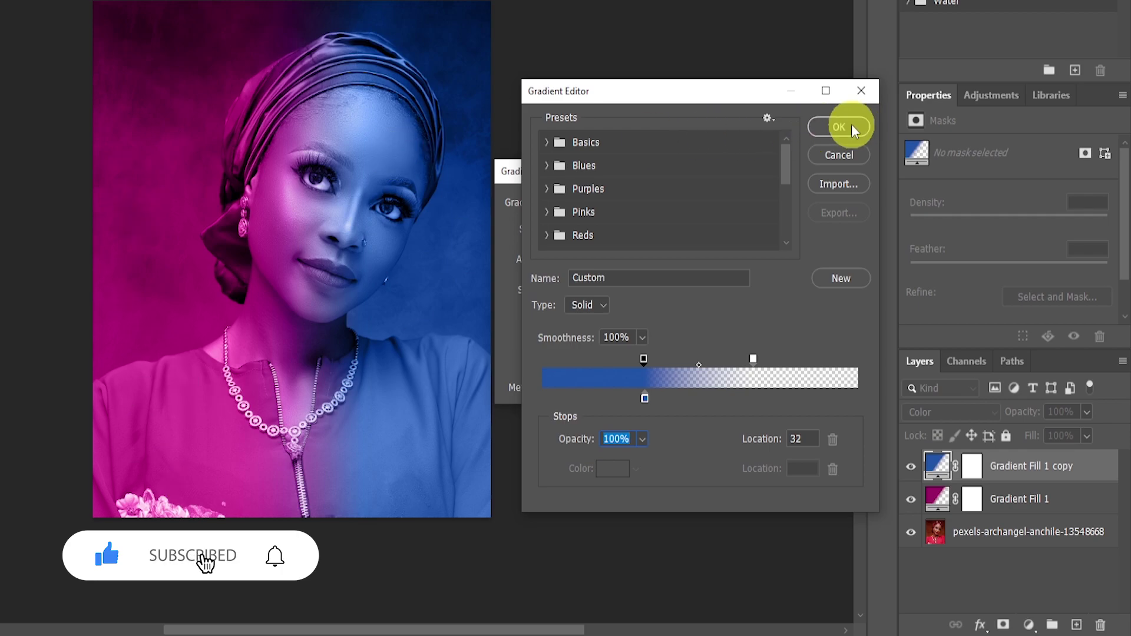
click(795, 439)
text(30)
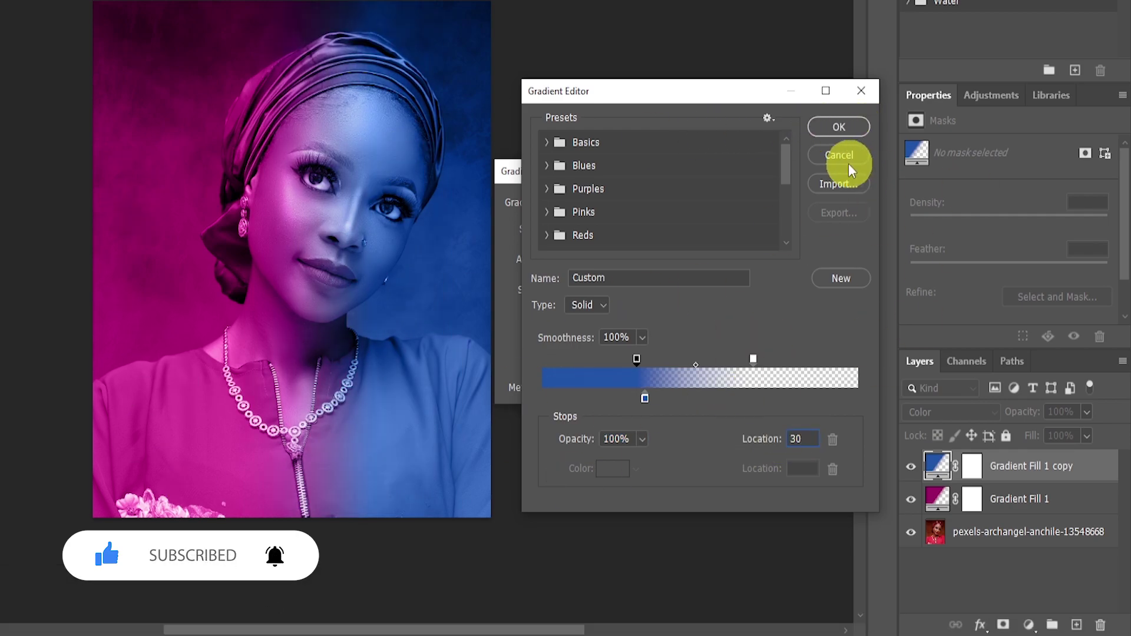
click(838, 127)
click(765, 203)
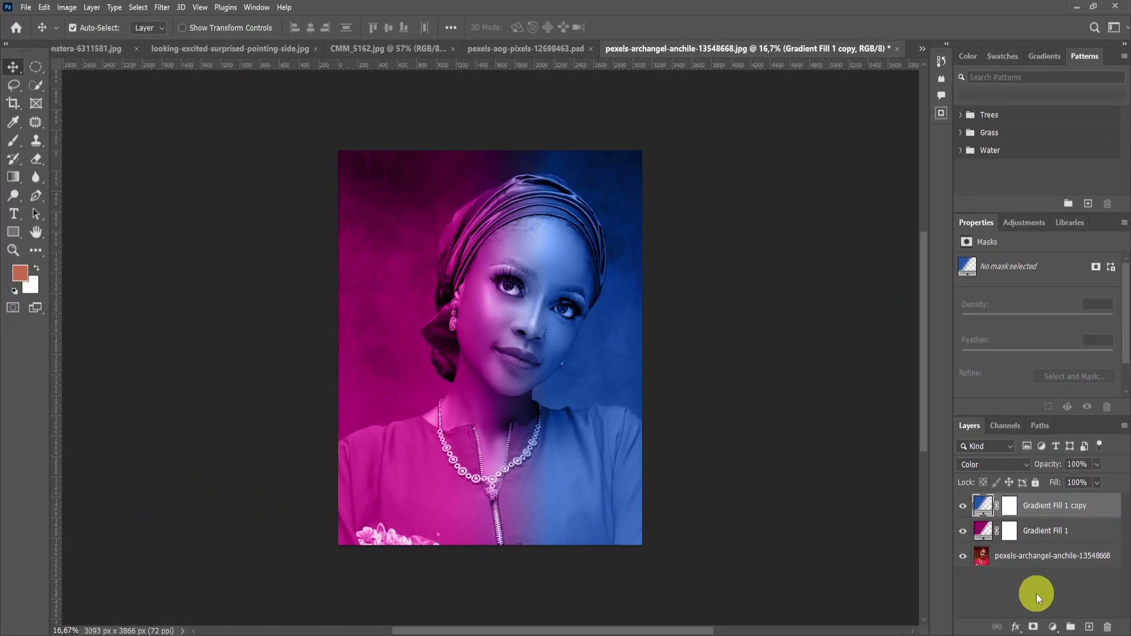
key(ctrl+plus)
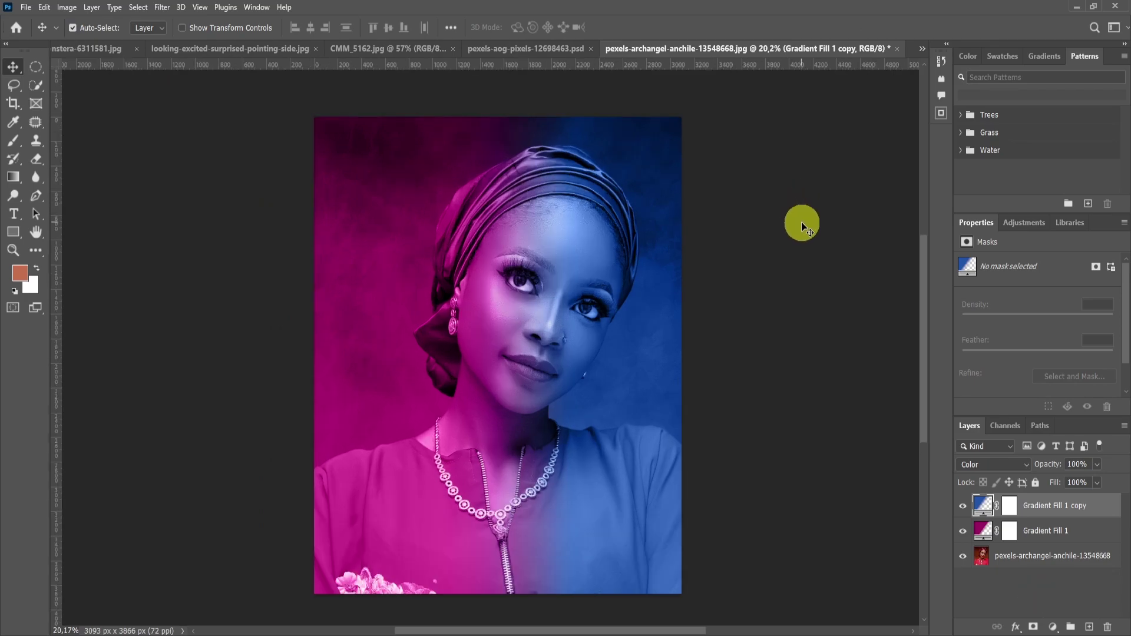
key(Tab)
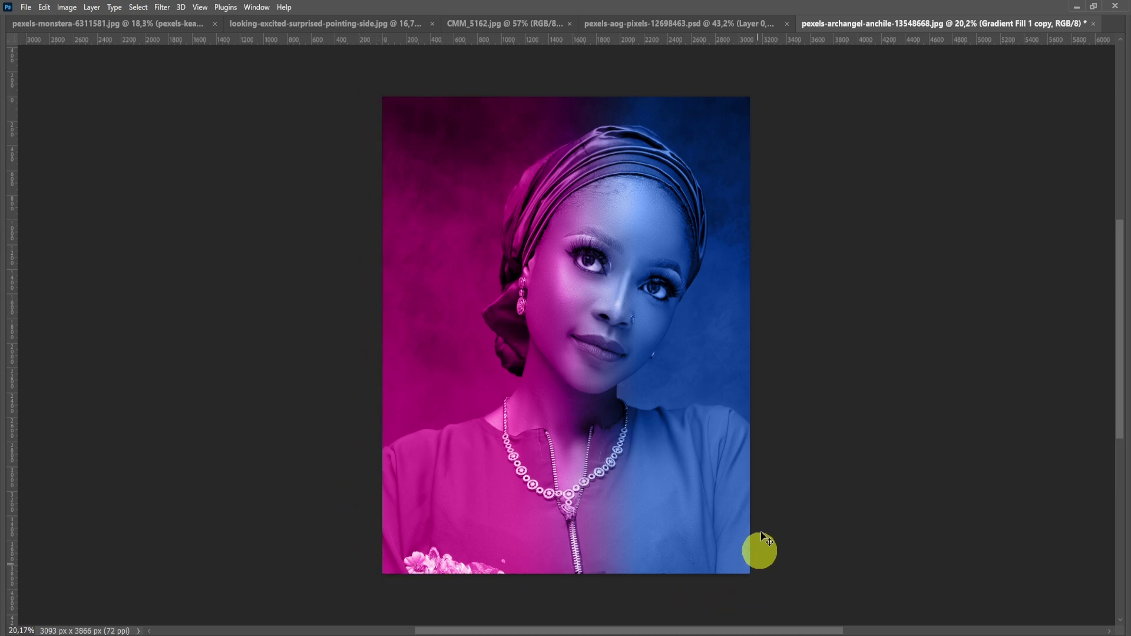
key(Tab)
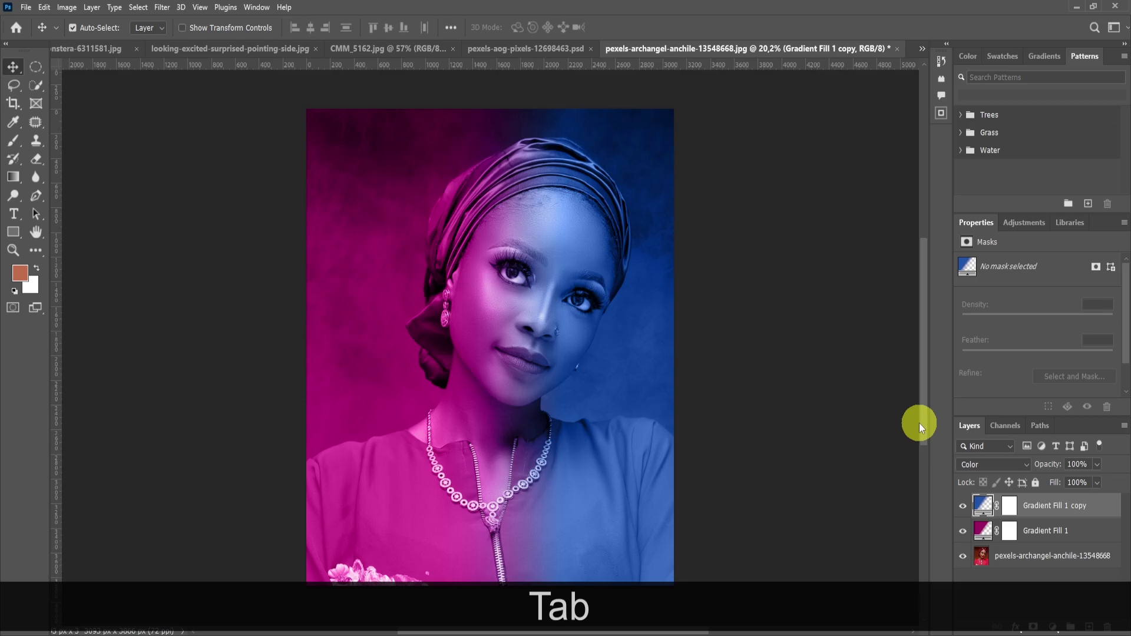